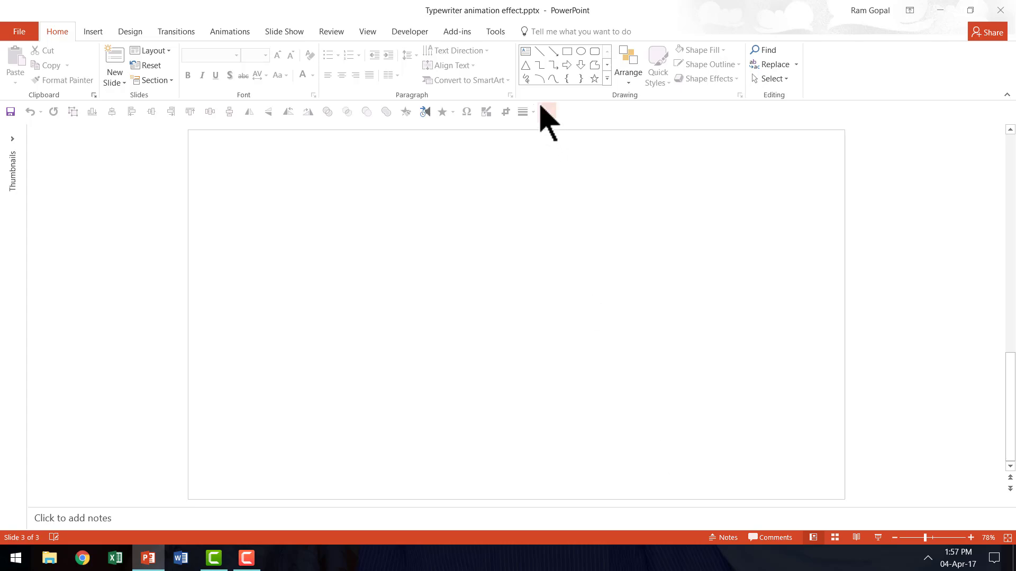
- Insert a text box of repeated 'quick brown fox' text, moved and narrowed to fit the slide, with extra paragraphs selected
left_click(525, 51)
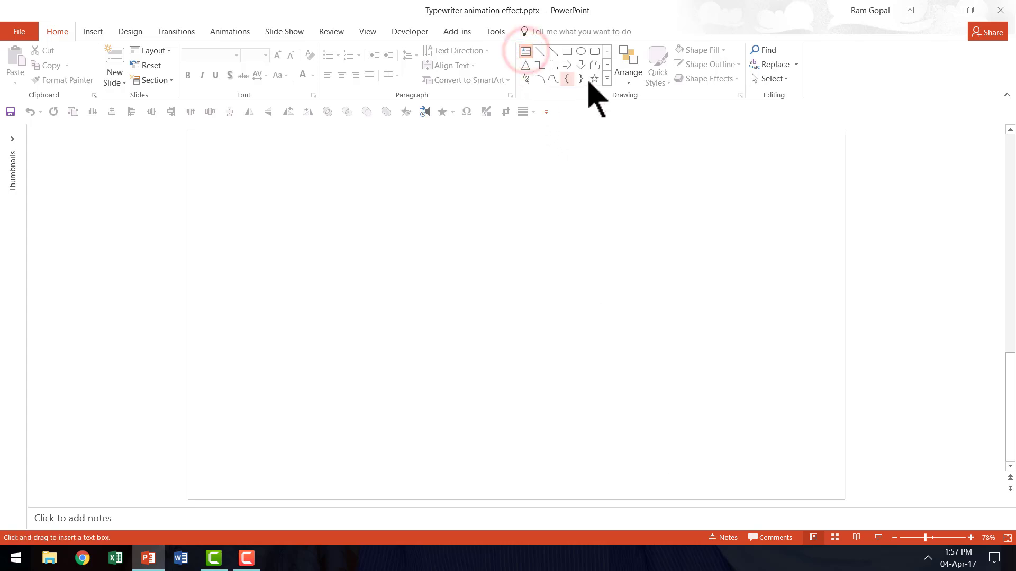
left_click(338, 283)
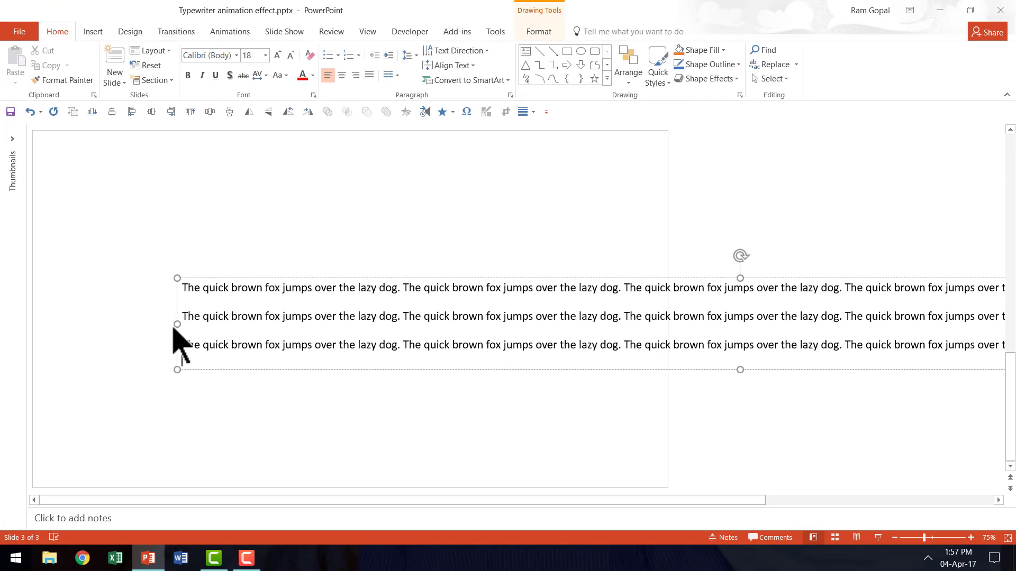
left_click_drag(173, 327, 564, 331)
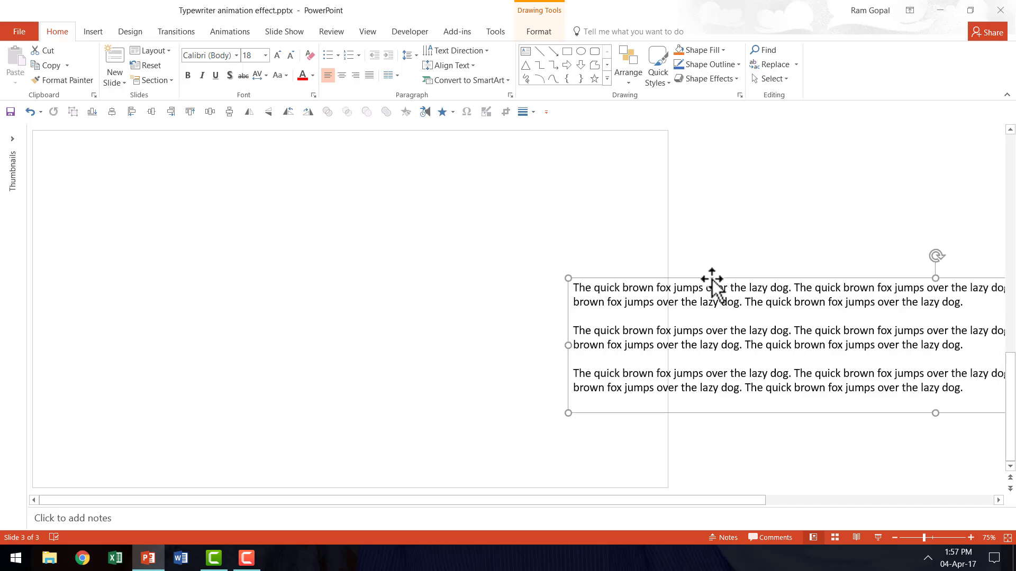
left_click_drag(713, 278, 380, 228)
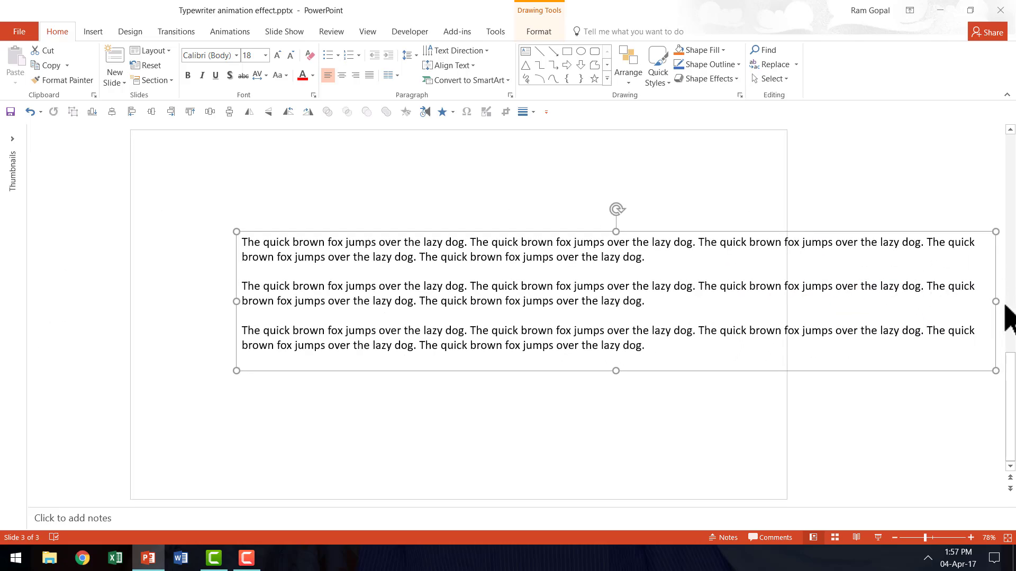
left_click_drag(995, 301, 707, 353)
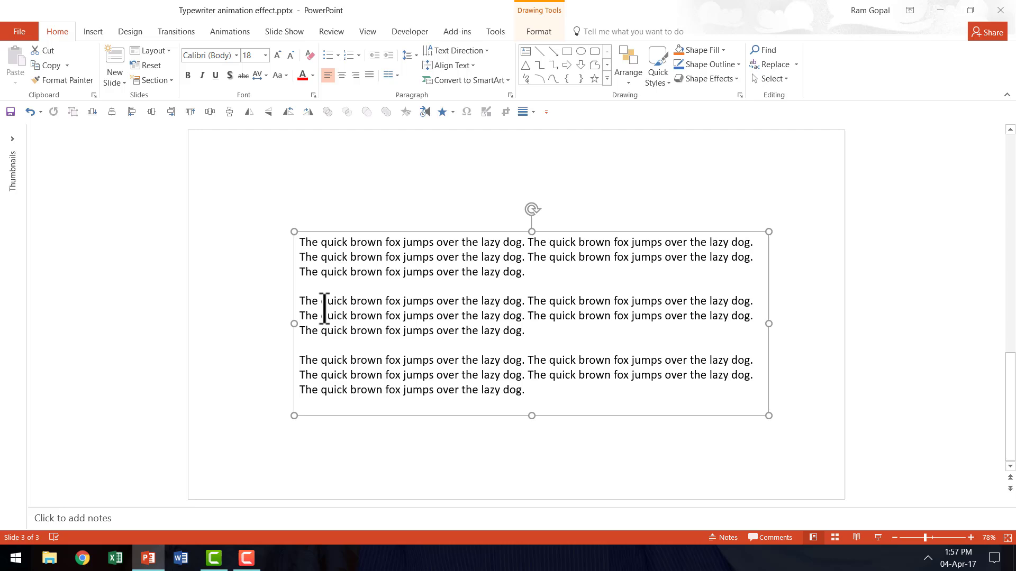
left_click_drag(302, 298, 653, 453)
- Delete the extra paragraphs and blank line, set the text to 36 pt, and widen the box both sides
key("Delete")
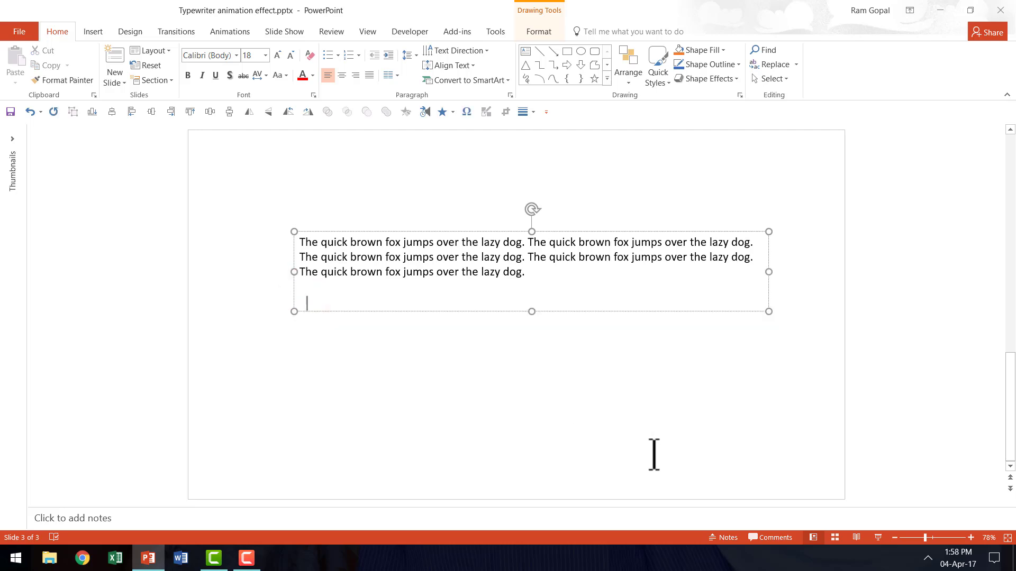
key("BackSpace")
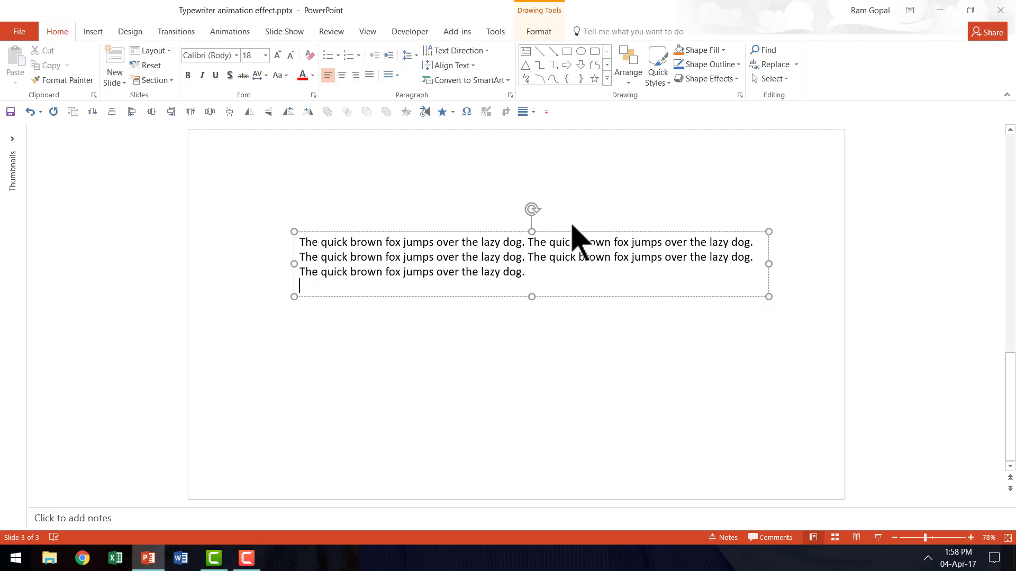
left_click(570, 231)
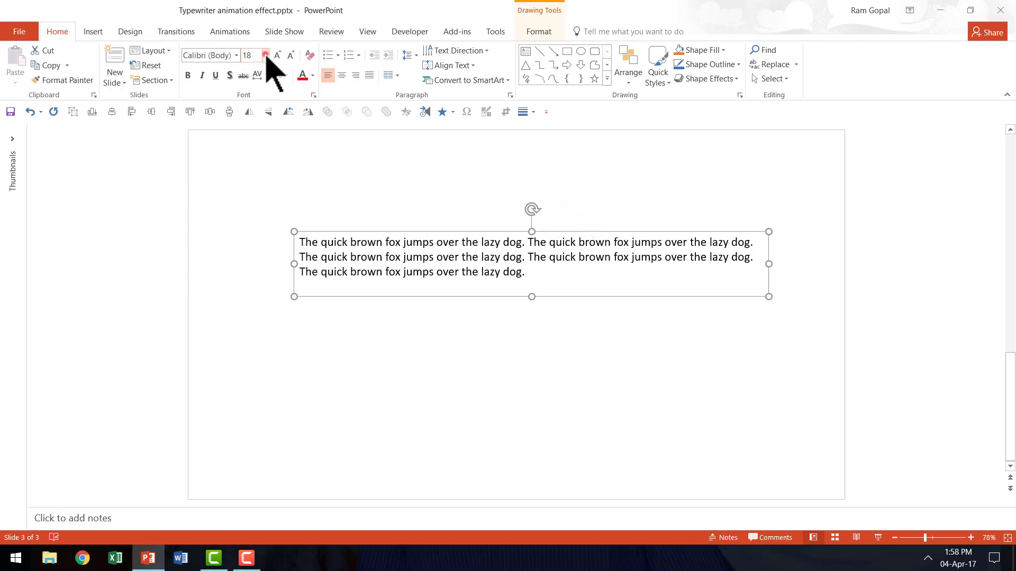
left_click(265, 55)
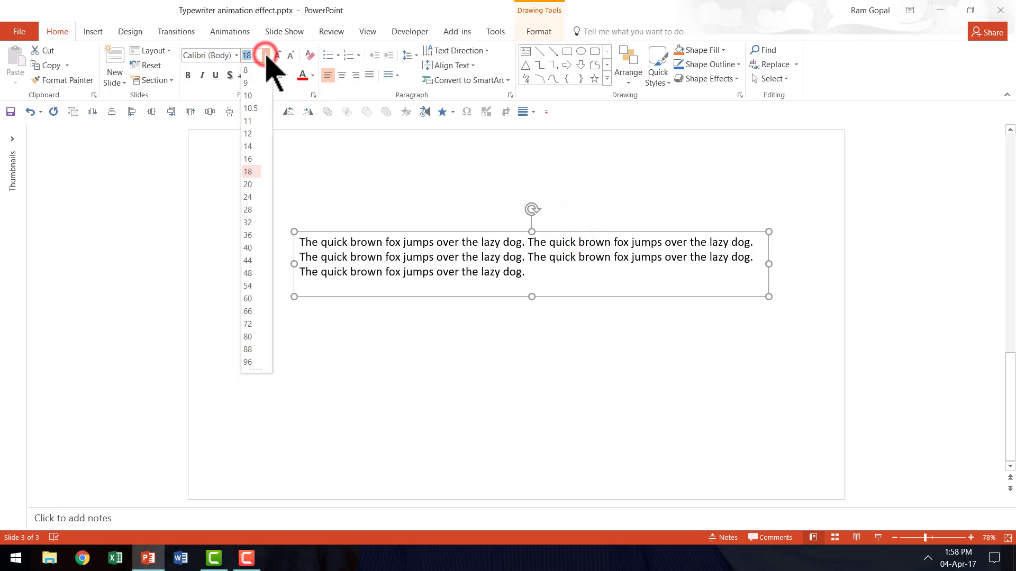
left_click(247, 235)
left_click_drag(295, 323, 240, 324)
left_click_drag(769, 324, 808, 324)
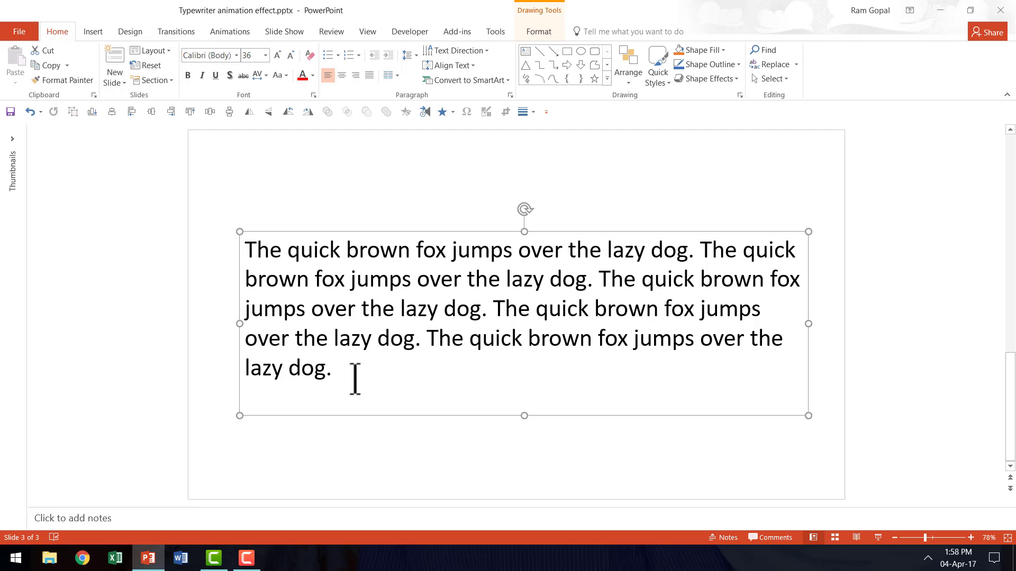
- Apply the Consolas font to the sample paragraph
left_click(236, 55)
left_click_drag(362, 81, 363, 159)
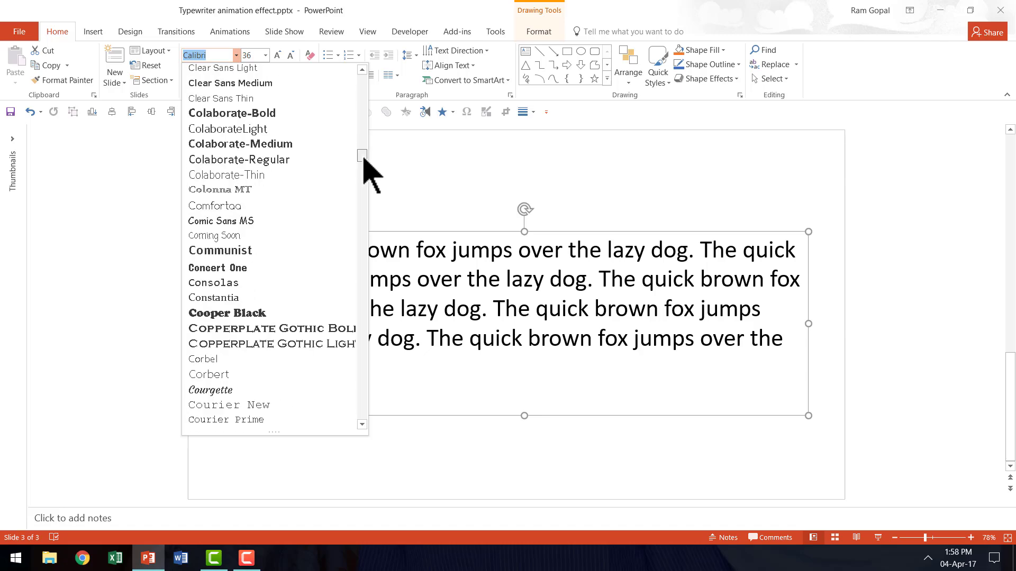
left_click(213, 283)
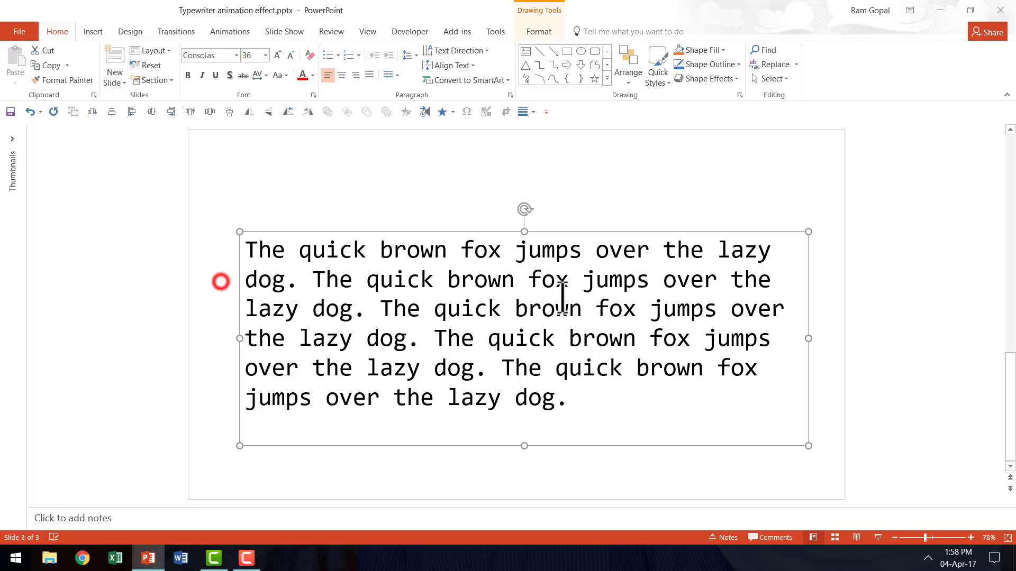
left_click(236, 55)
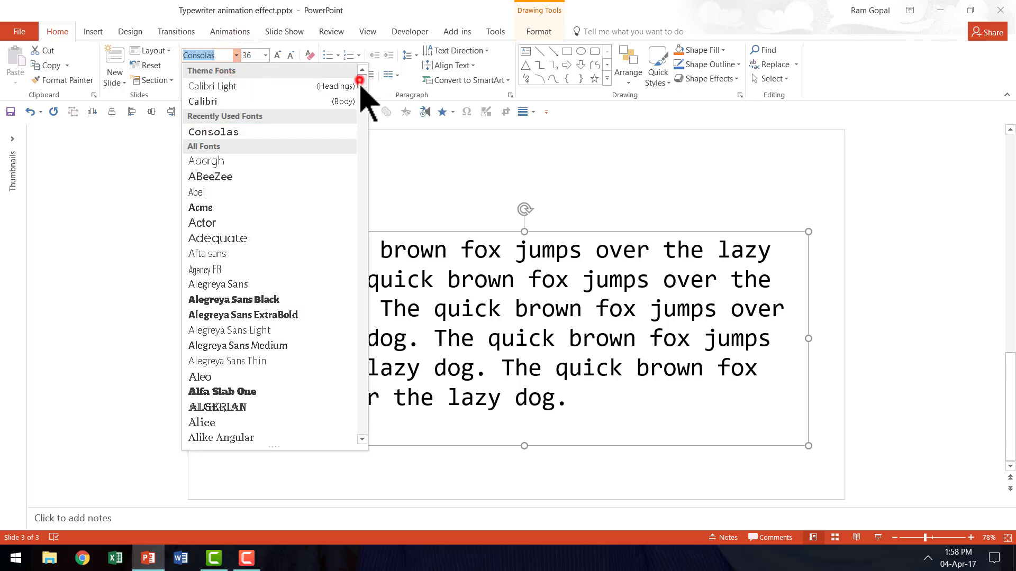
left_click_drag(359, 81, 370, 148)
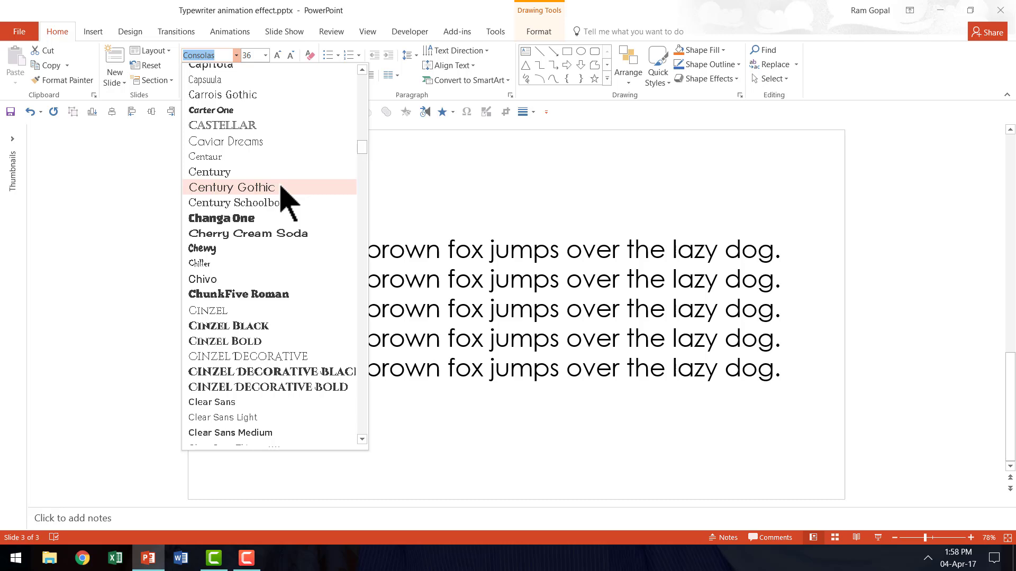
left_click(845, 287)
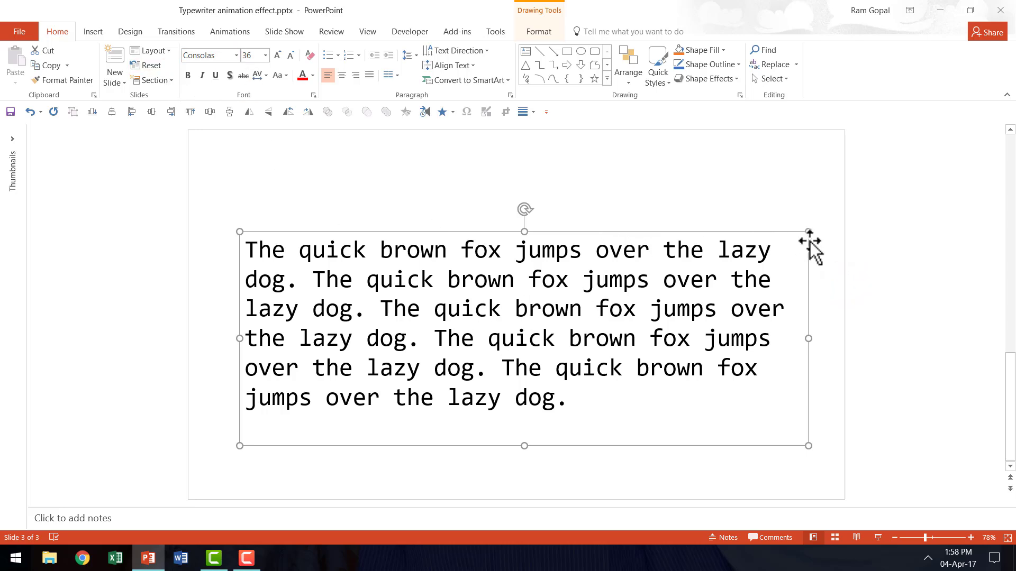
- Select the whole paragraph text box and show the Animations tab with the Animation Pane
left_click(835, 240)
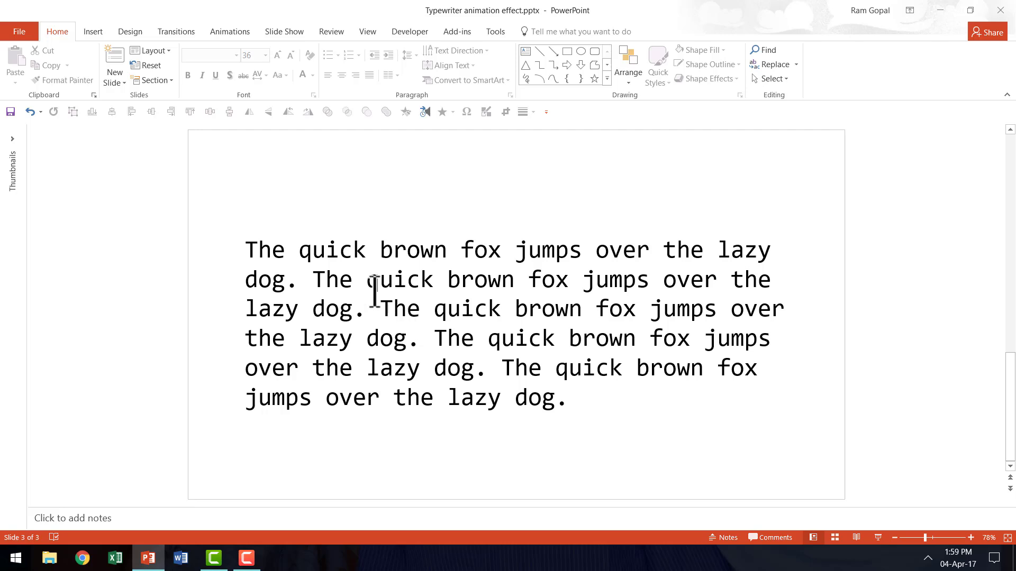
left_click_drag(248, 250, 673, 415)
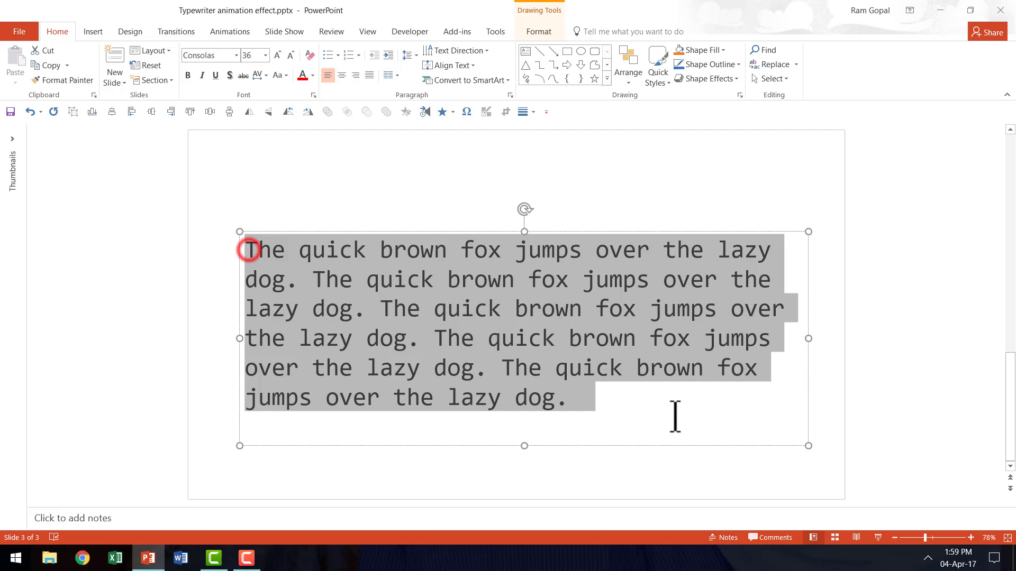
left_click(535, 446)
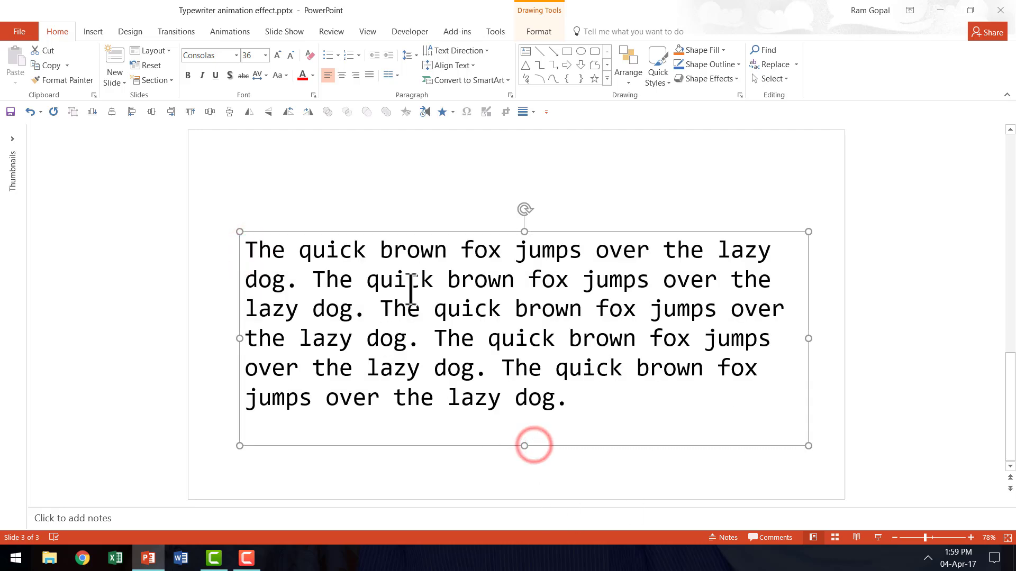
left_click(228, 31)
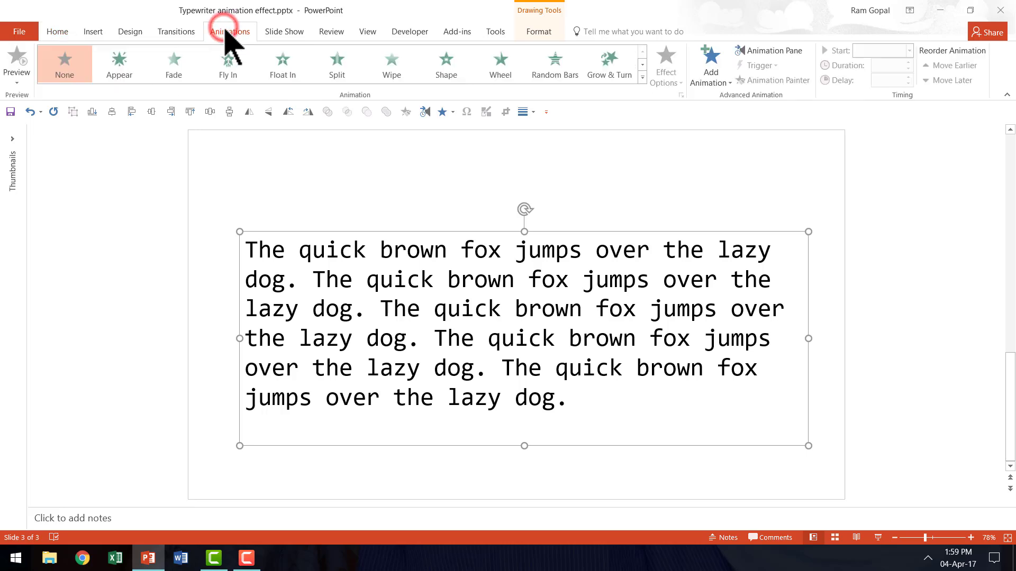
left_click(770, 50)
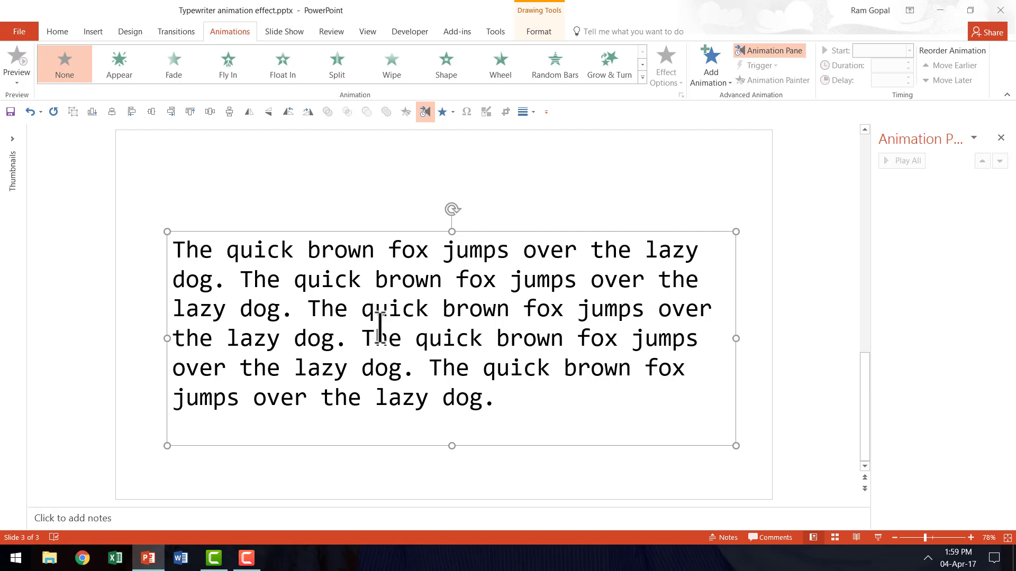
- Apply Appear to the paragraph, animating text by letter with 0.1 seconds between letters
left_click(116, 60)
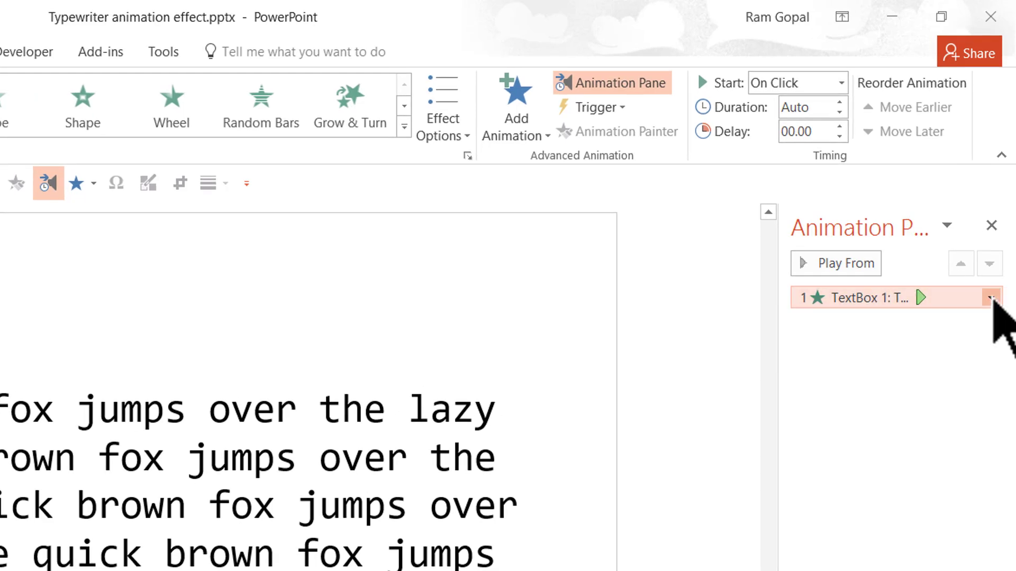
left_click(992, 298)
left_click(880, 394)
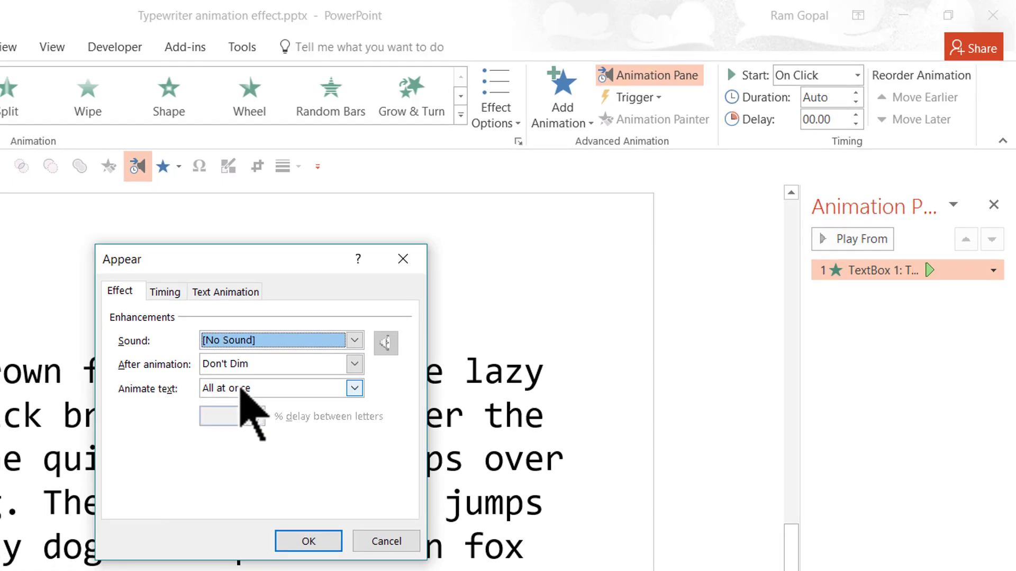
left_click(289, 388)
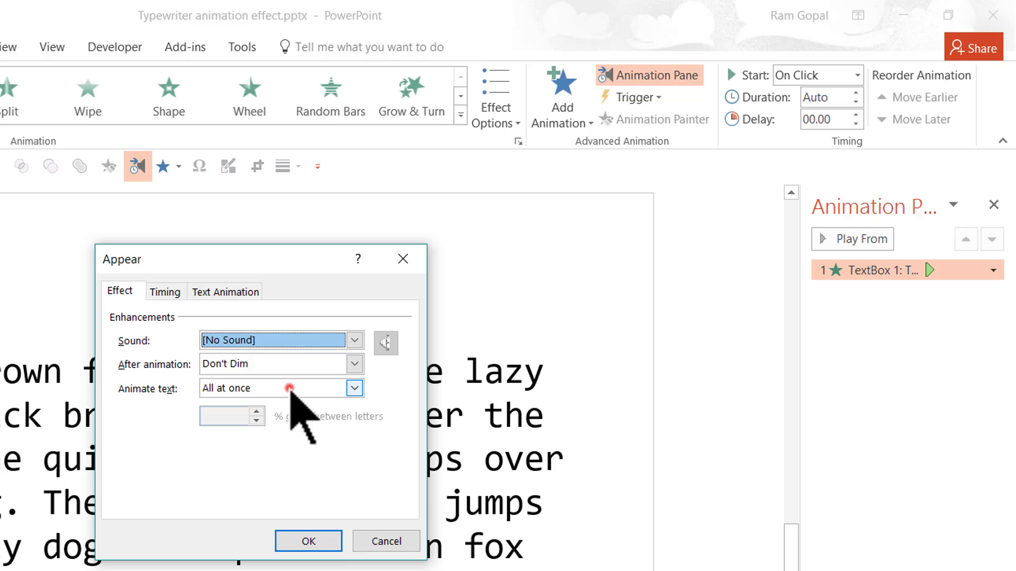
left_click(224, 432)
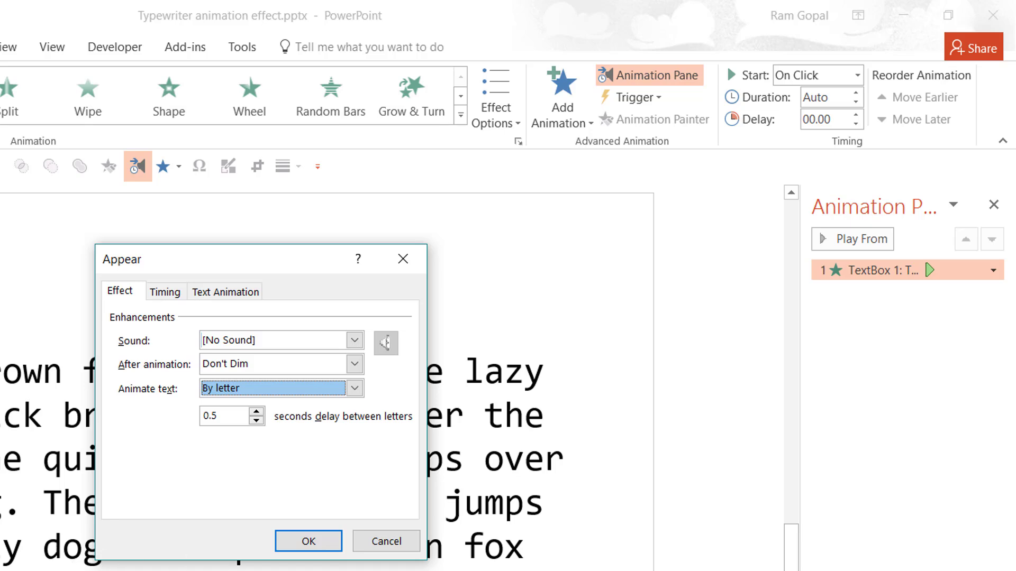
left_click(256, 420)
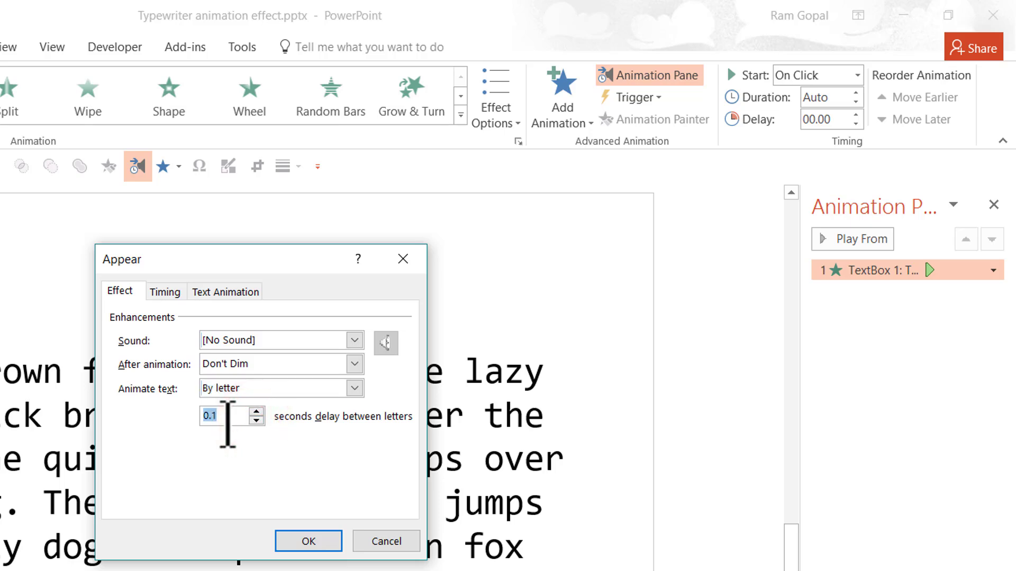
left_click(309, 541)
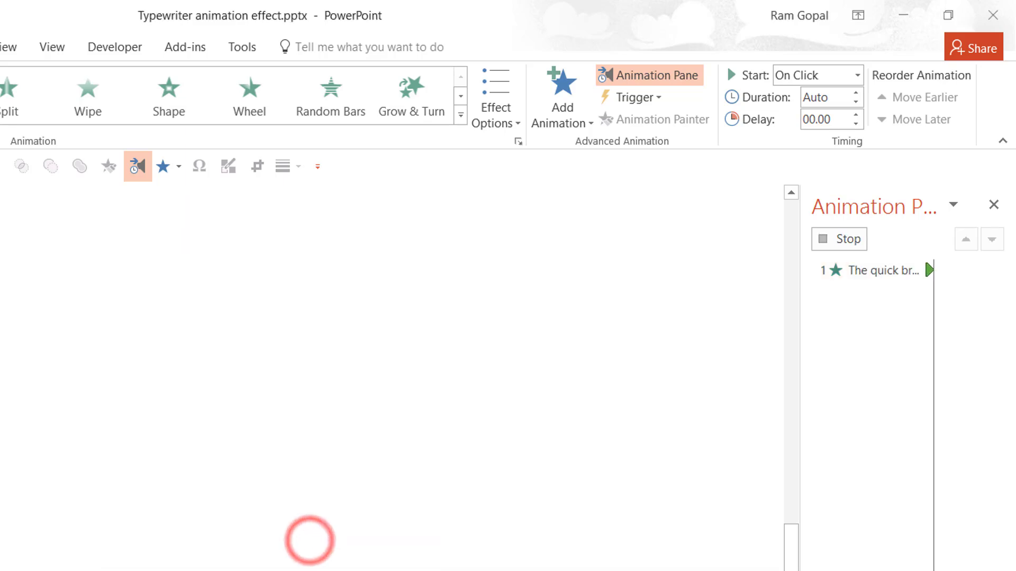
- Set the Appear animation's sound to Typewriter in its effect settings
left_click(494, 451)
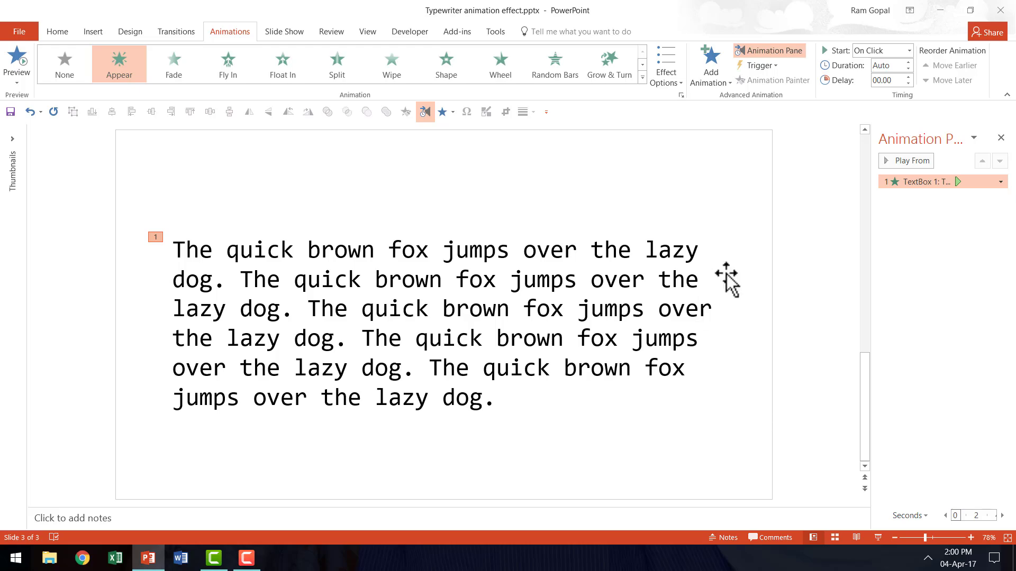
left_click(1000, 182)
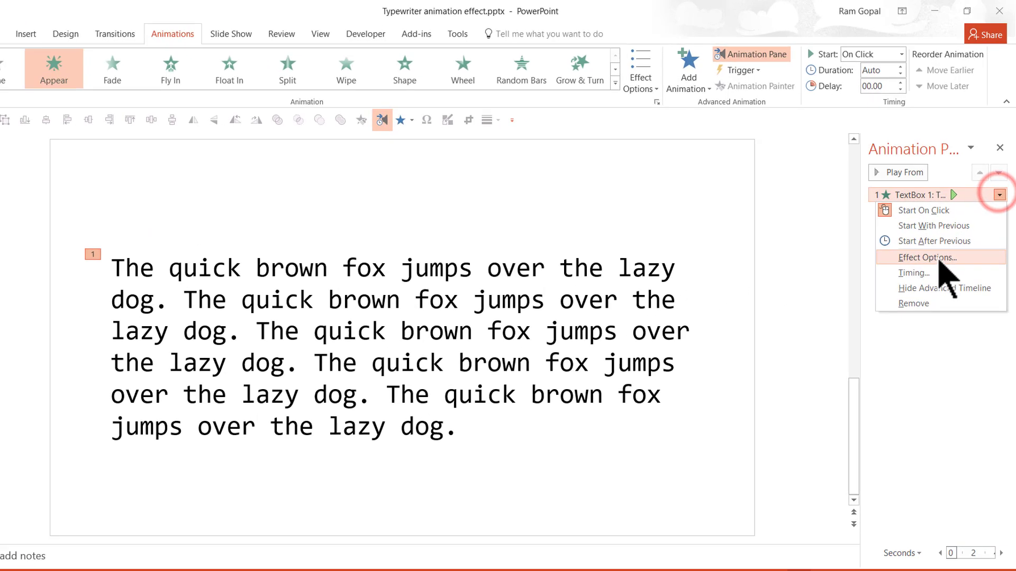
left_click(940, 259)
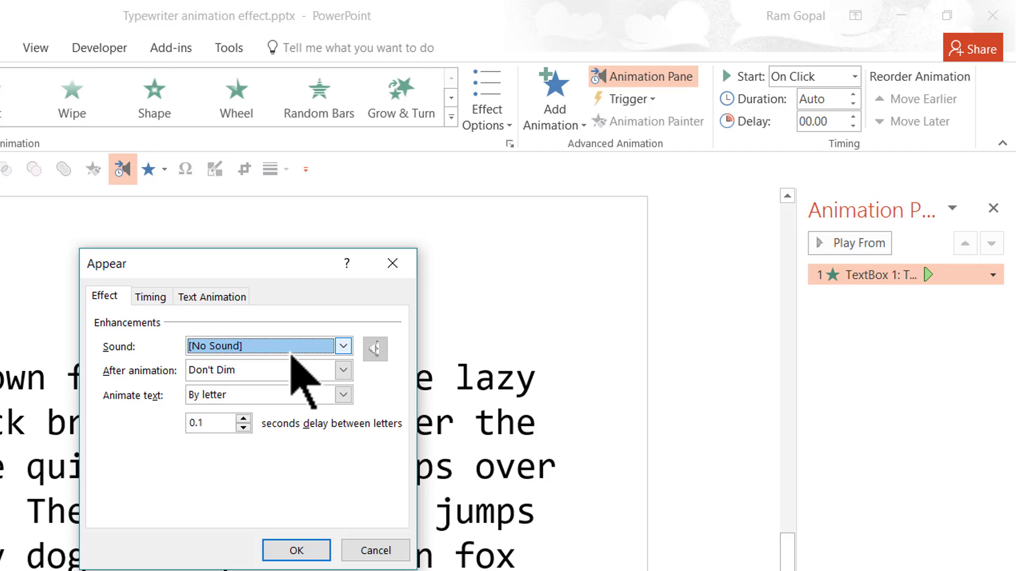
left_click(328, 346)
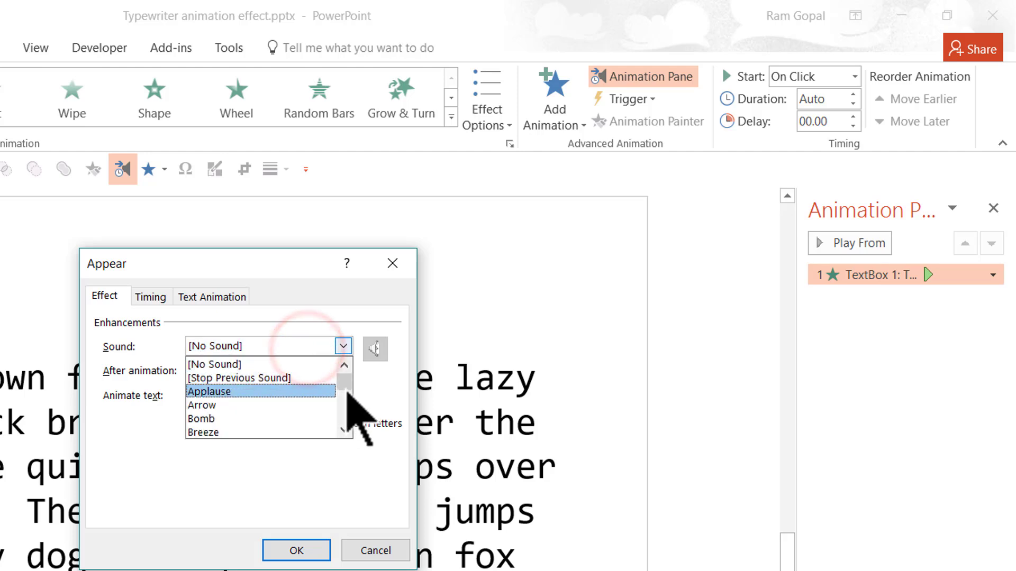
left_click_drag(347, 386, 344, 407)
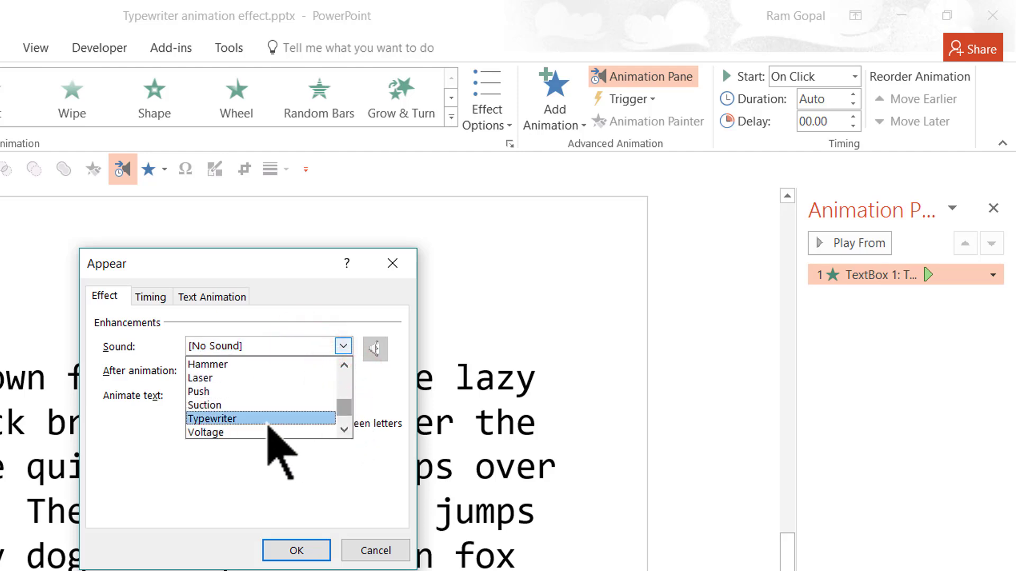
left_click(267, 419)
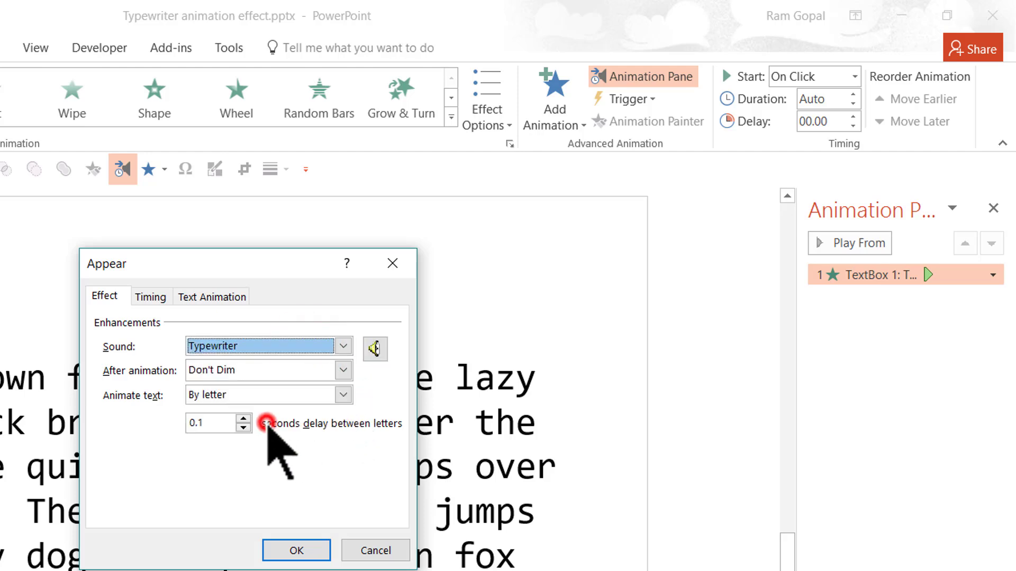
left_click(288, 554)
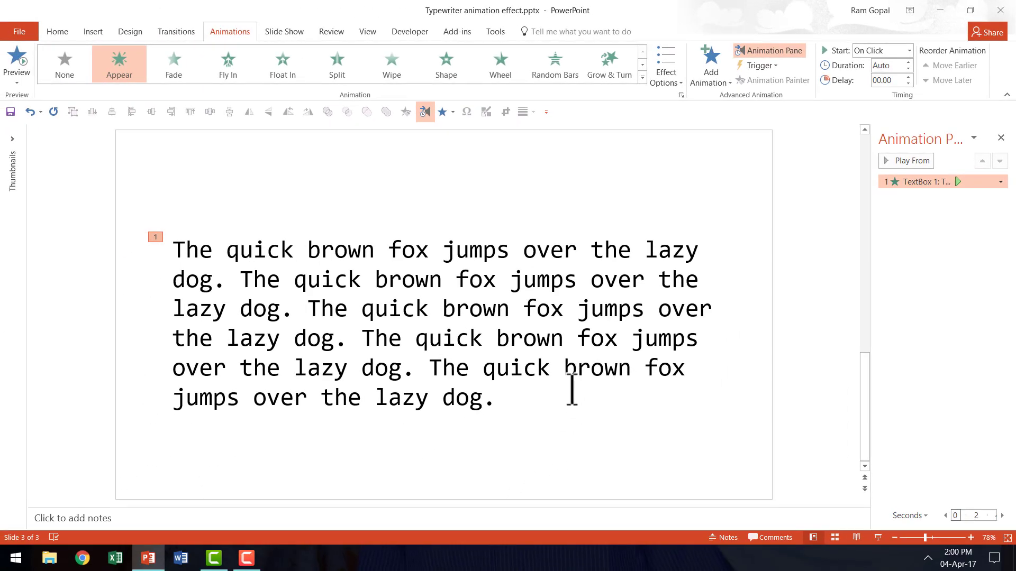
- Change the Appear animation's sound back to [No Sound] and confirm
left_click(1001, 181)
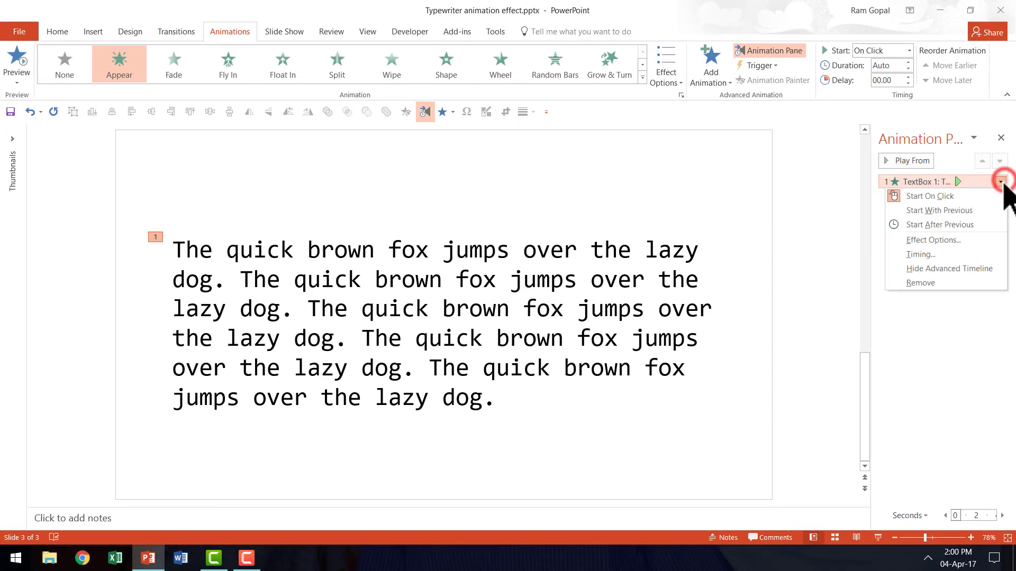
left_click(950, 238)
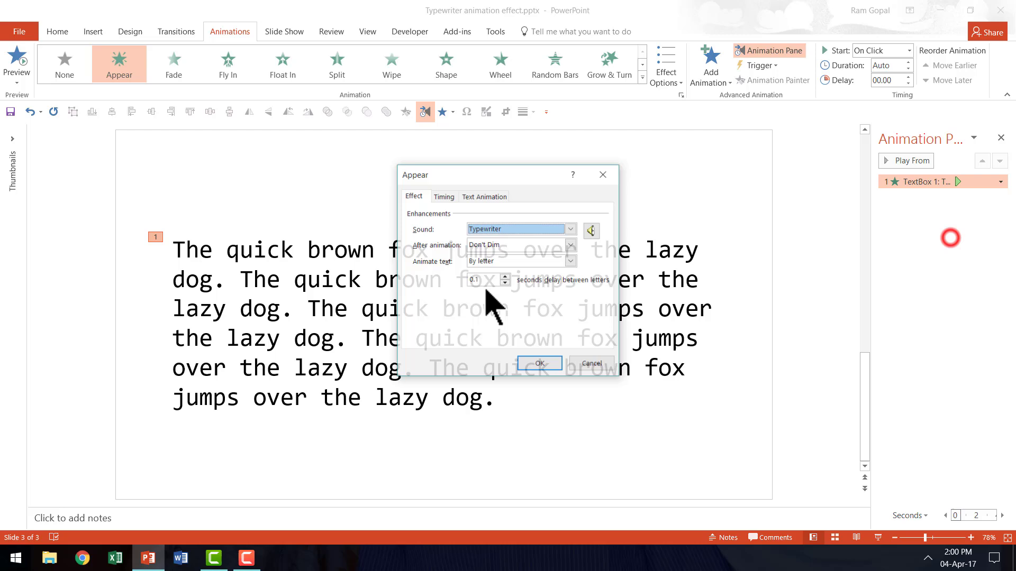
left_click(571, 229)
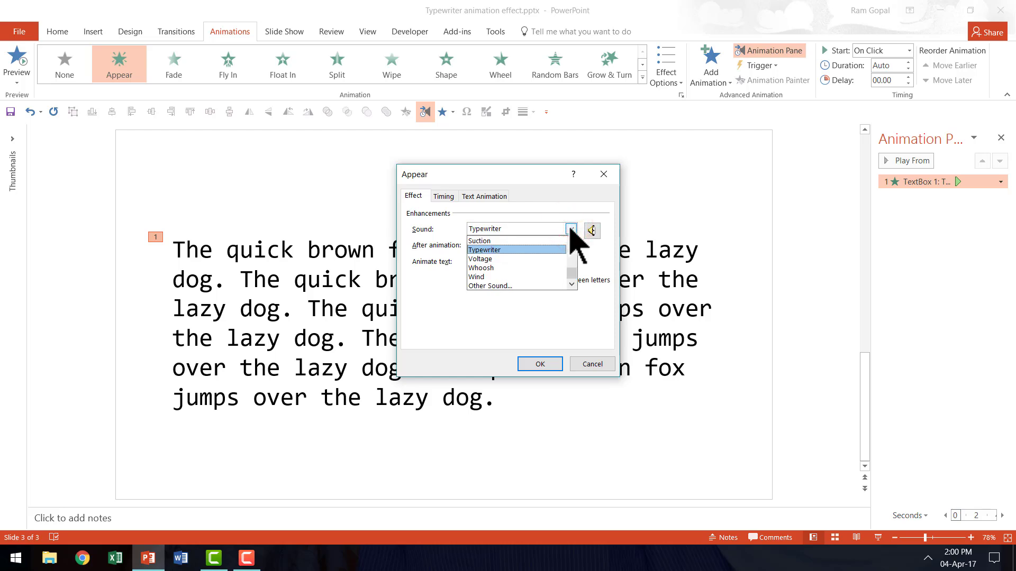
left_click_drag(572, 273, 572, 245)
left_click(507, 241)
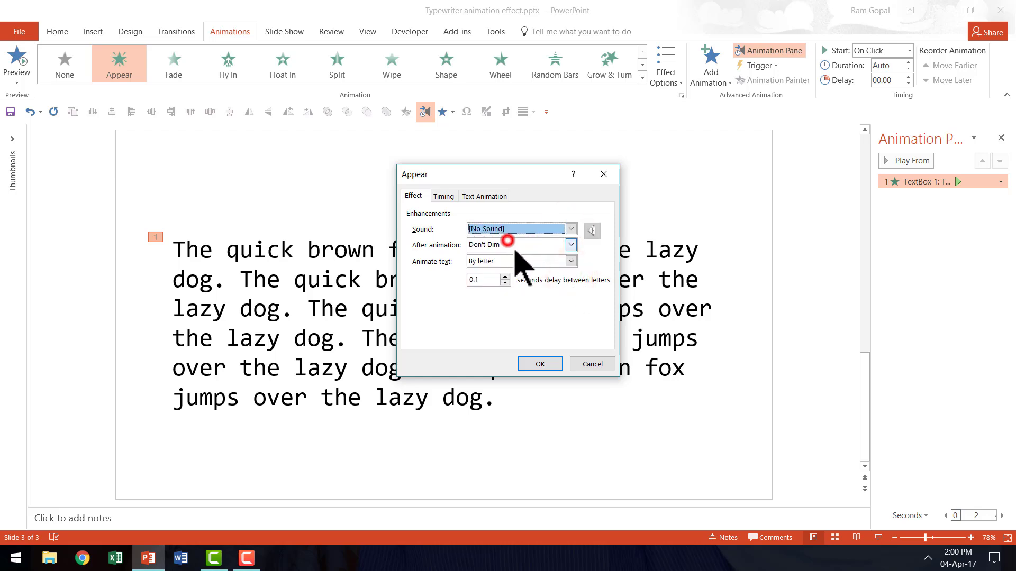
left_click(551, 363)
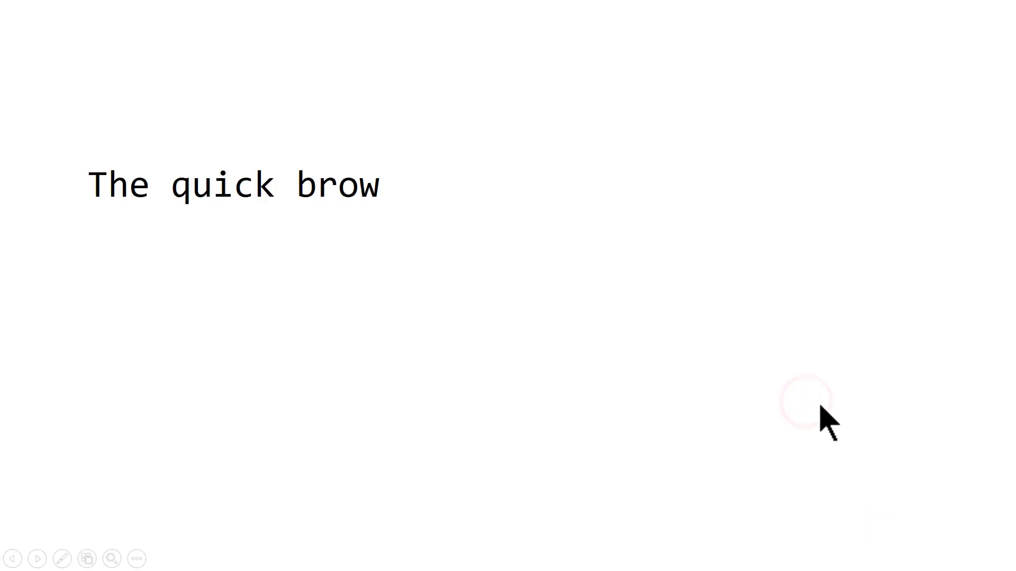
- Exit the slide show back to editing slide 3
key("Escape")
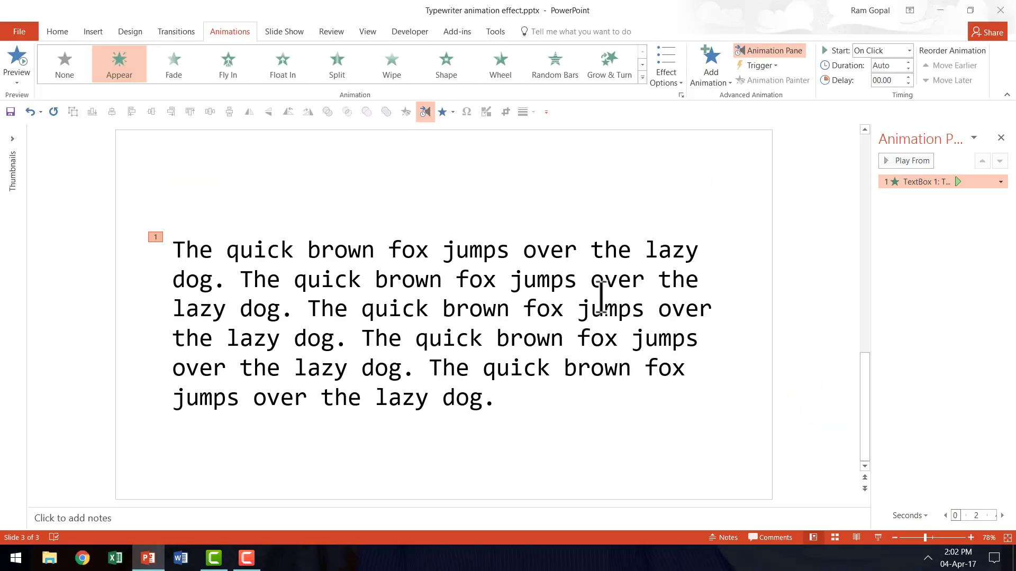